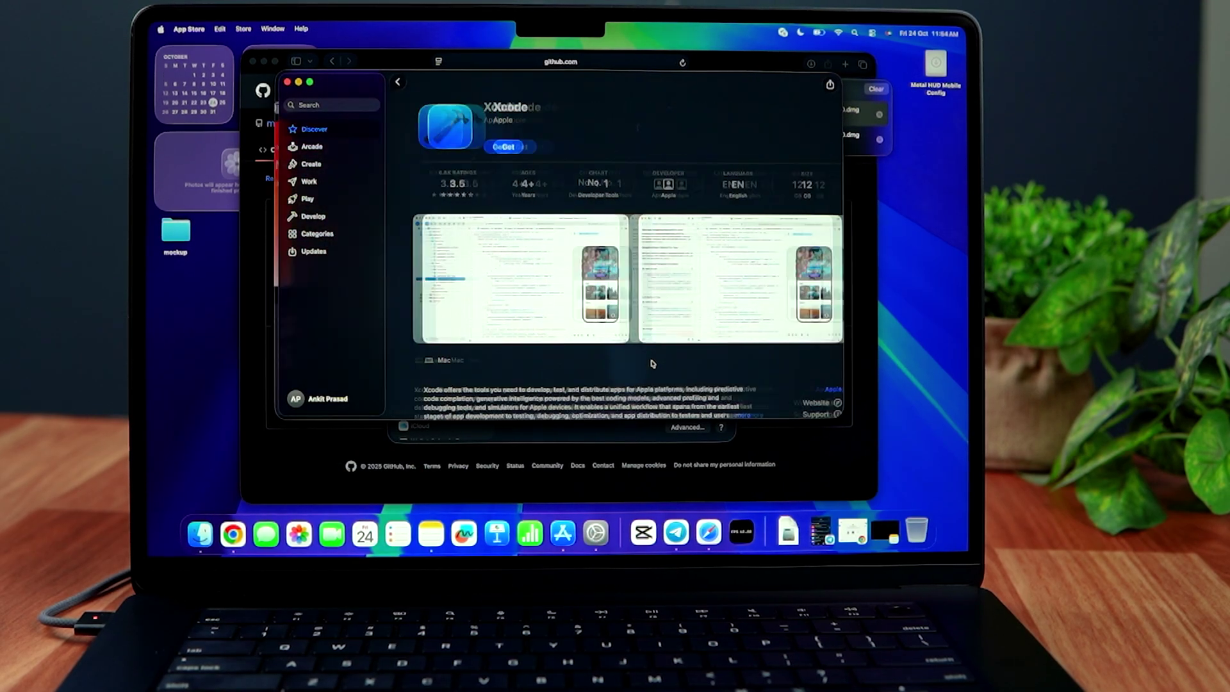
# Start the Xcode download with Get on its App Store product page
pyautogui.click(489, 149)
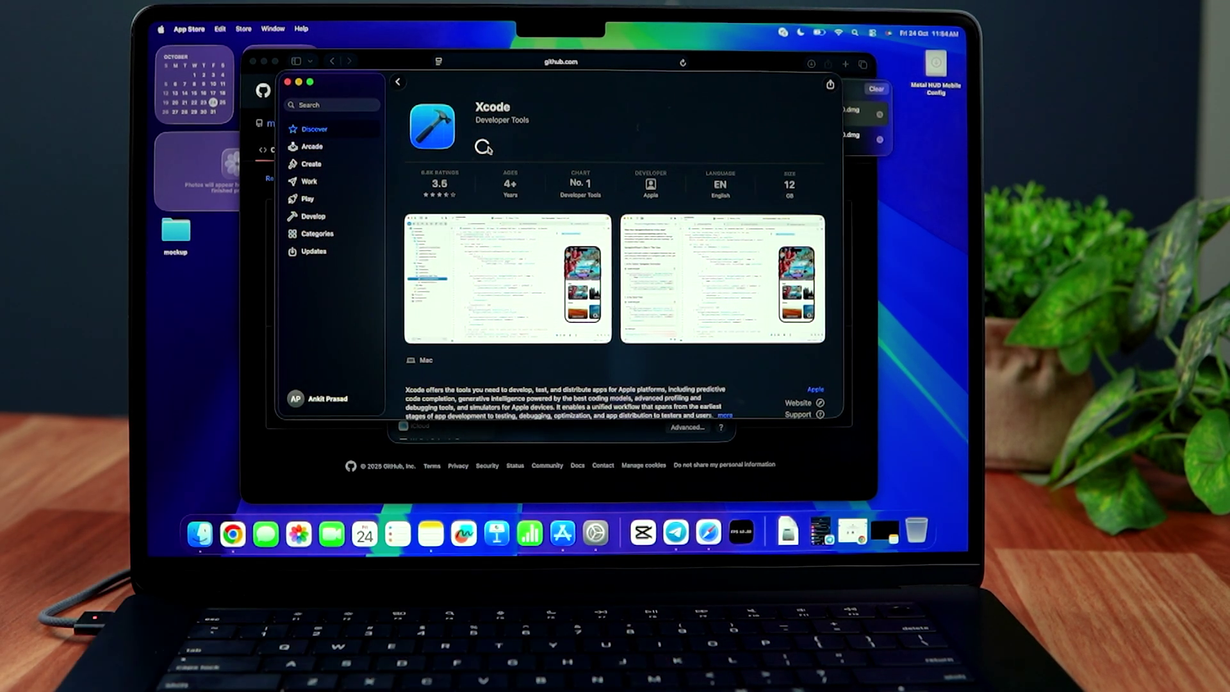